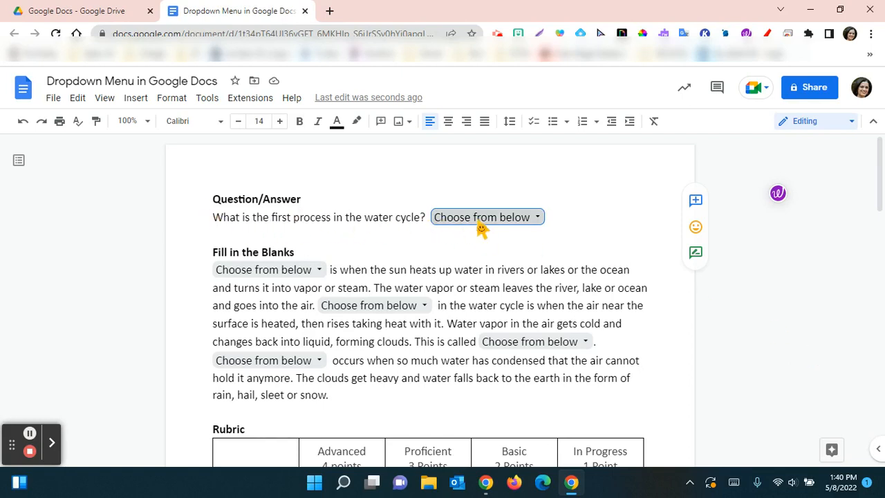
Answer the question about the first process in the water cycle with evaporation
click(539, 218)
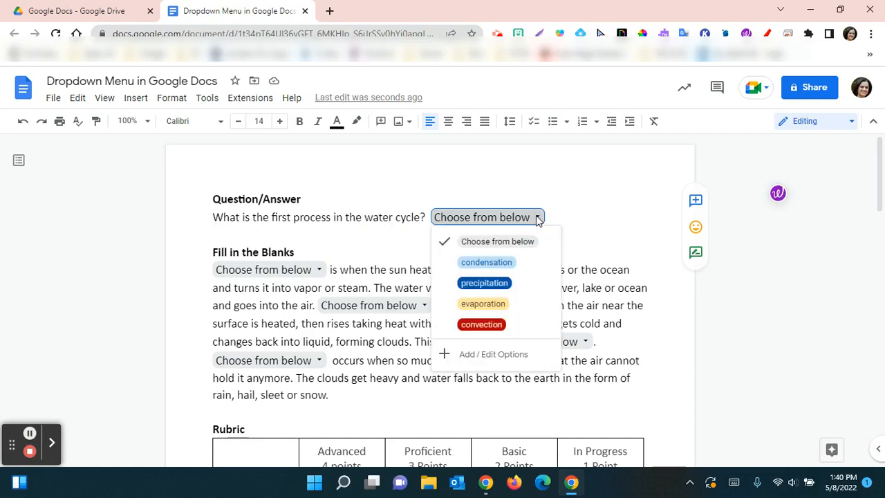
click(483, 304)
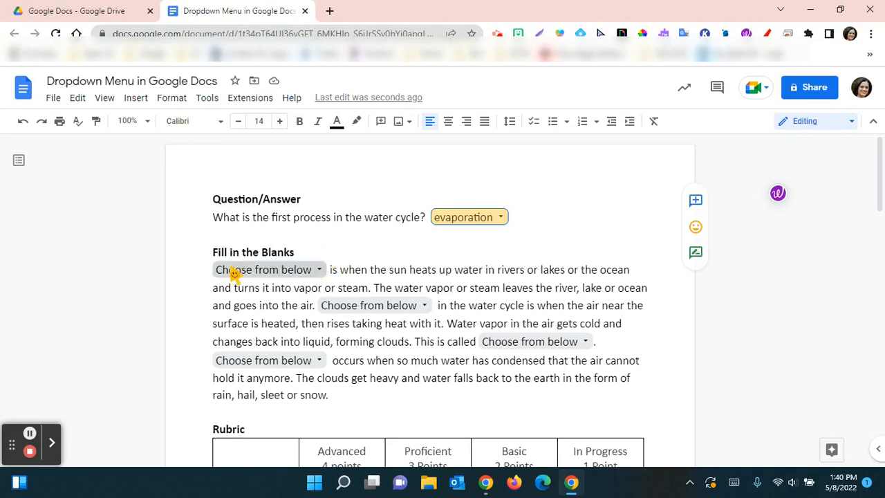
Fill in the first blank of the water cycle paragraph with condensation and the second with convection
click(320, 270)
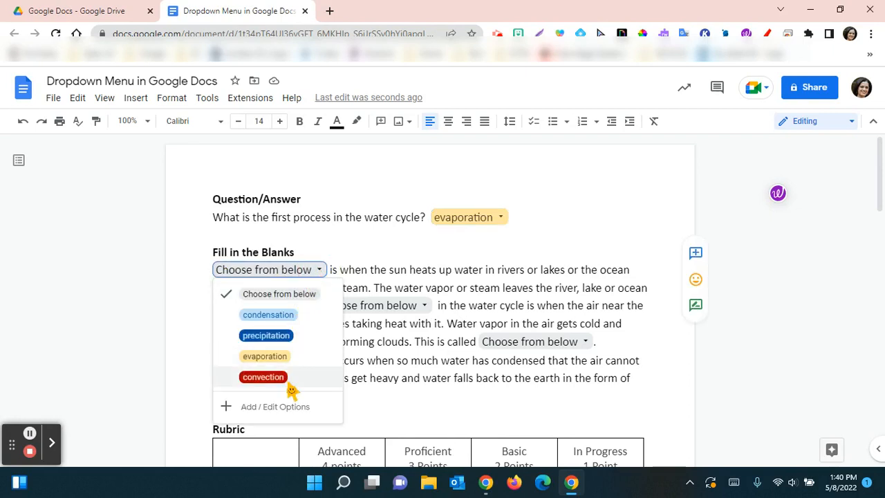
click(366, 249)
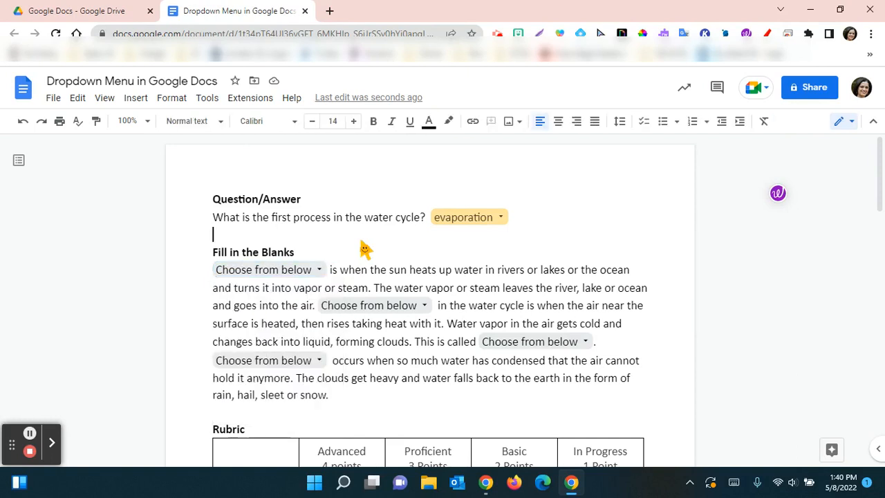
click(326, 271)
click(283, 317)
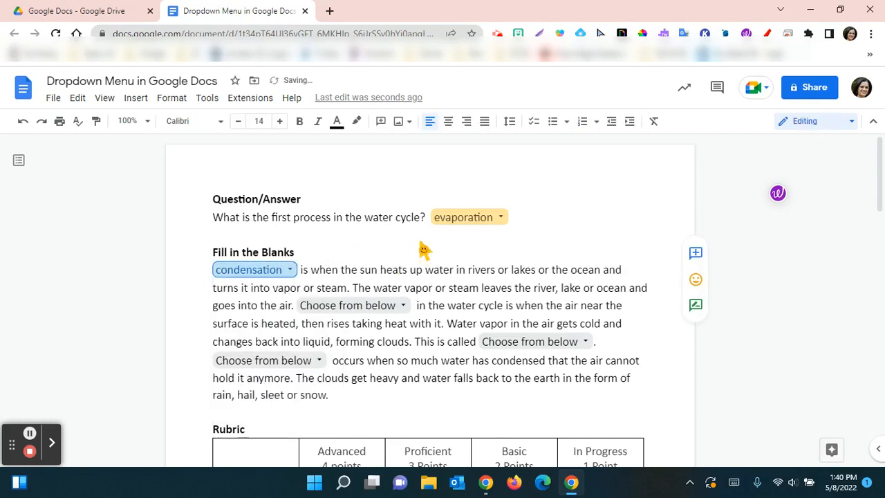
click(403, 307)
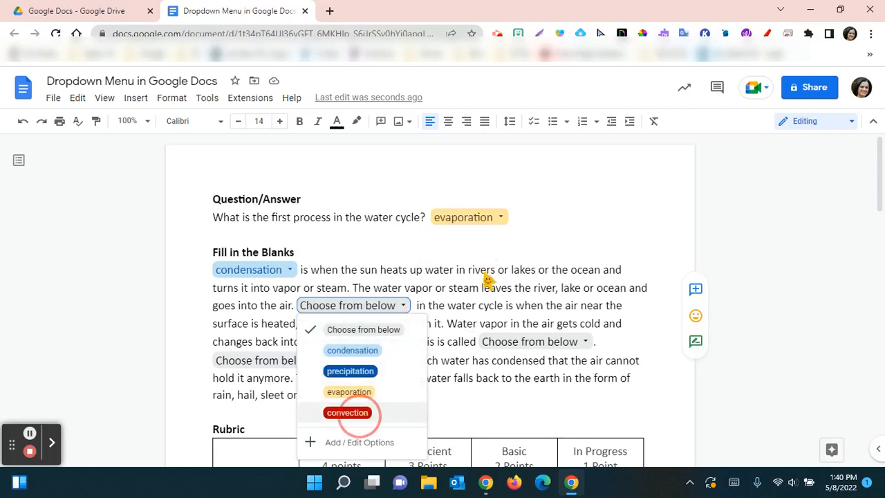
click(356, 412)
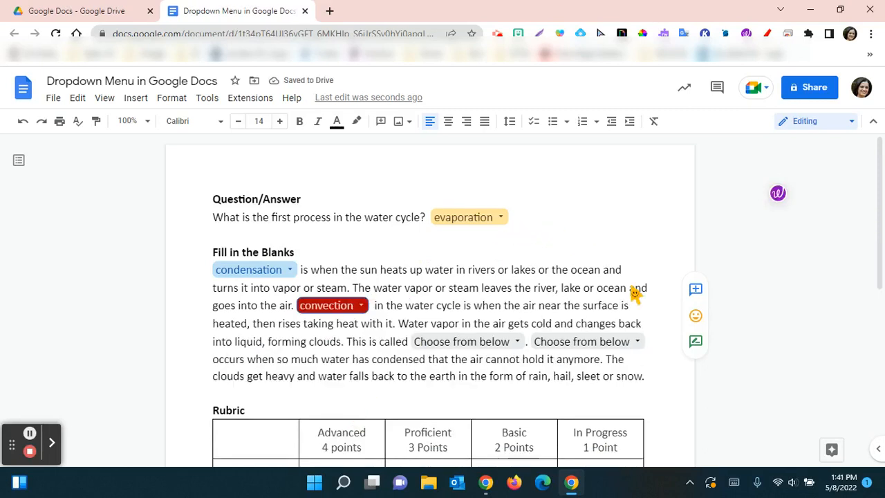
Set the rubric's Project Grade to 3 and select the Proficient description text
drag(879, 205, 880, 324)
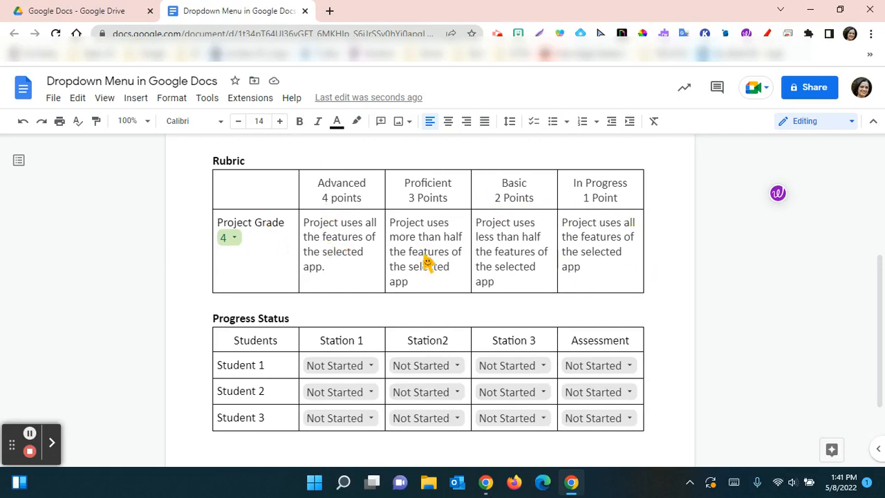
click(235, 241)
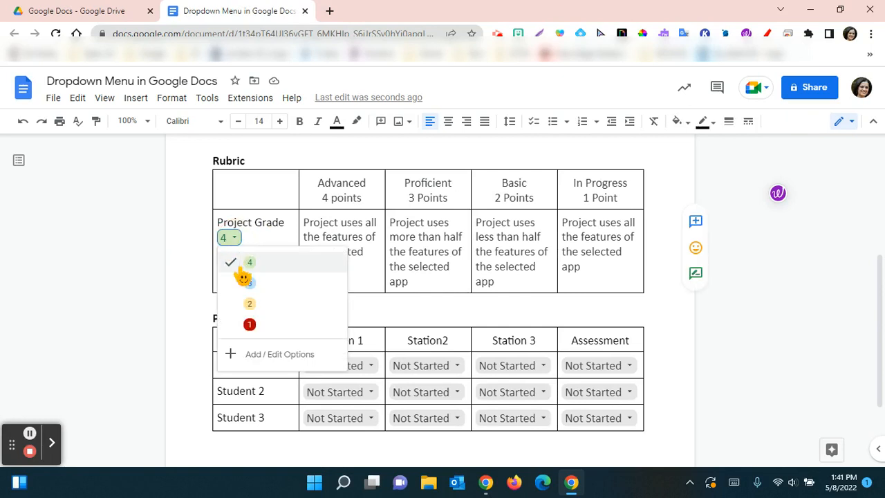
click(250, 284)
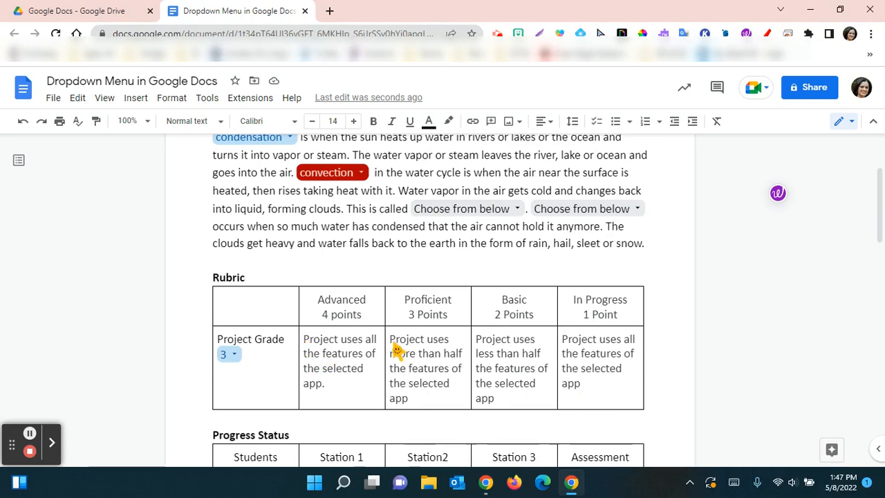
drag(395, 350, 458, 395)
click(475, 124)
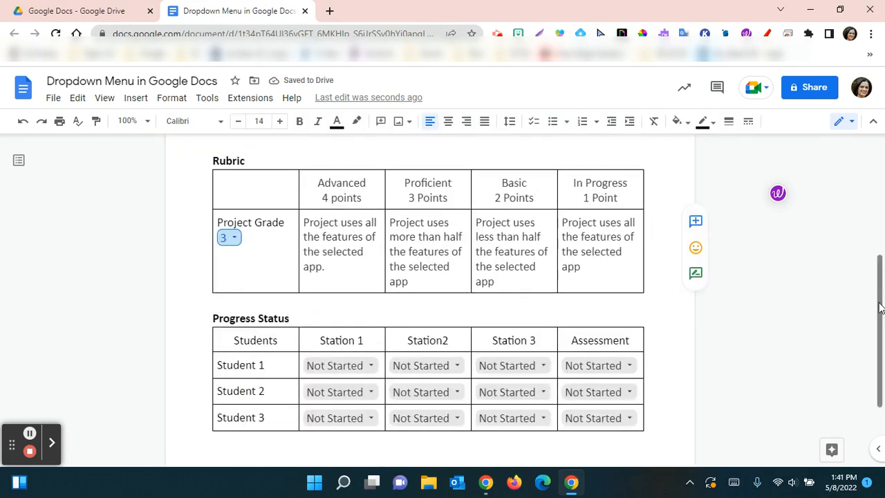
In the Progress Status table, set Station 1 to In Progress, Help Needed and Working for Students 1 to 3, and Student 3's Assessment to Completed
scroll(882, 307, down, 1)
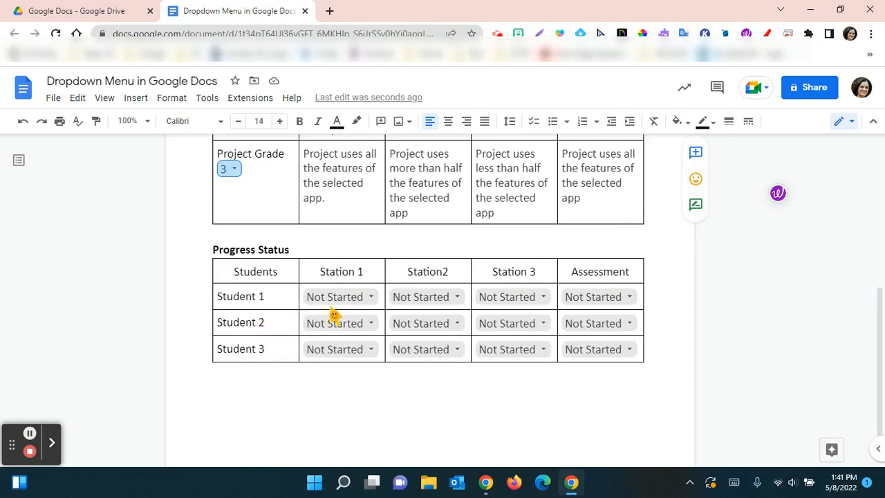
click(372, 298)
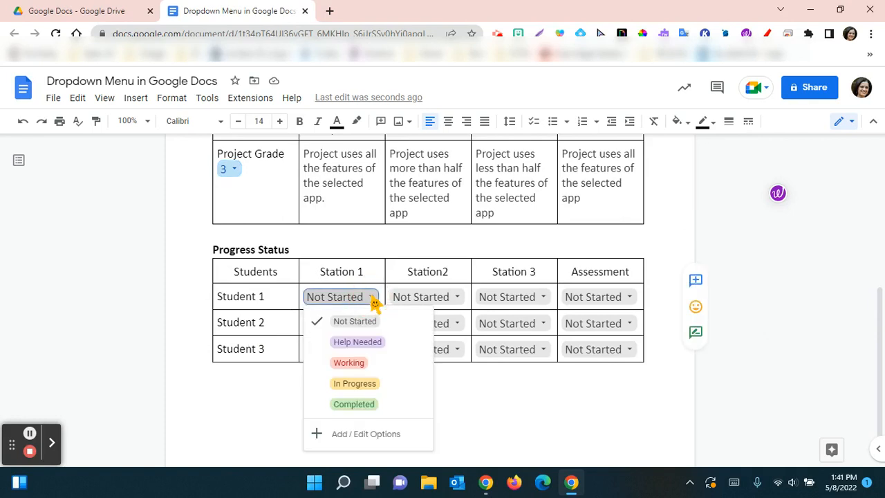
click(355, 384)
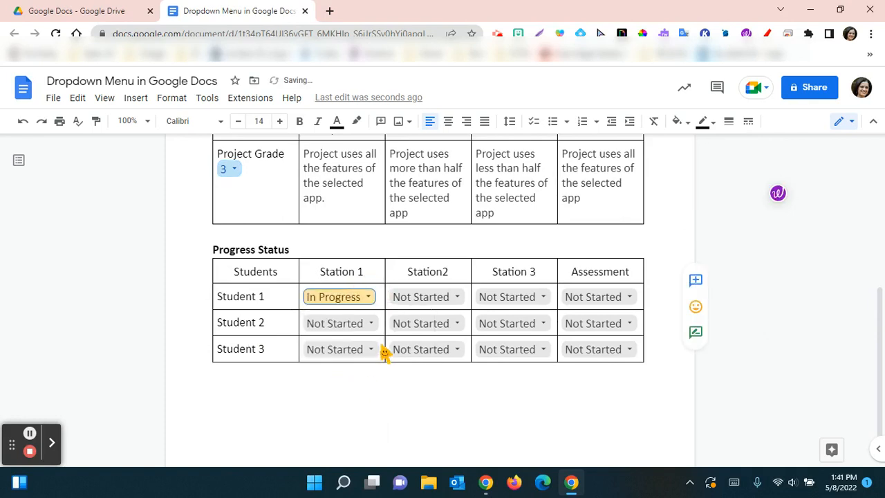
click(368, 324)
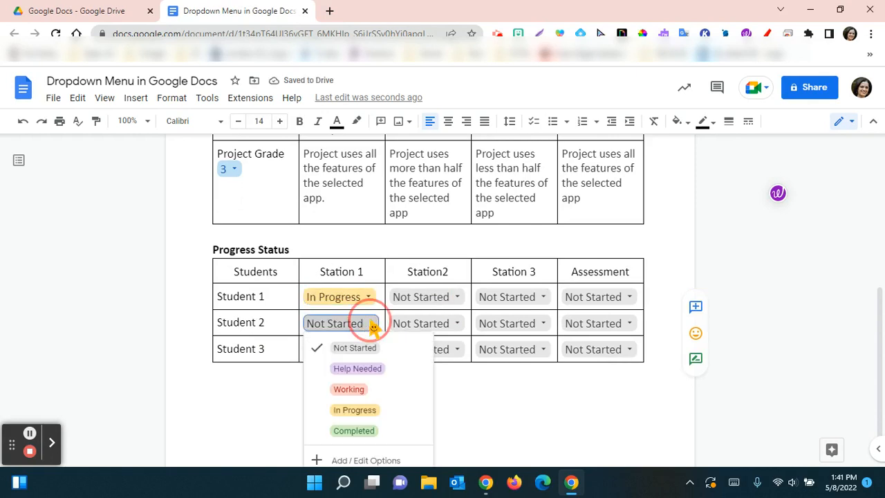
click(366, 374)
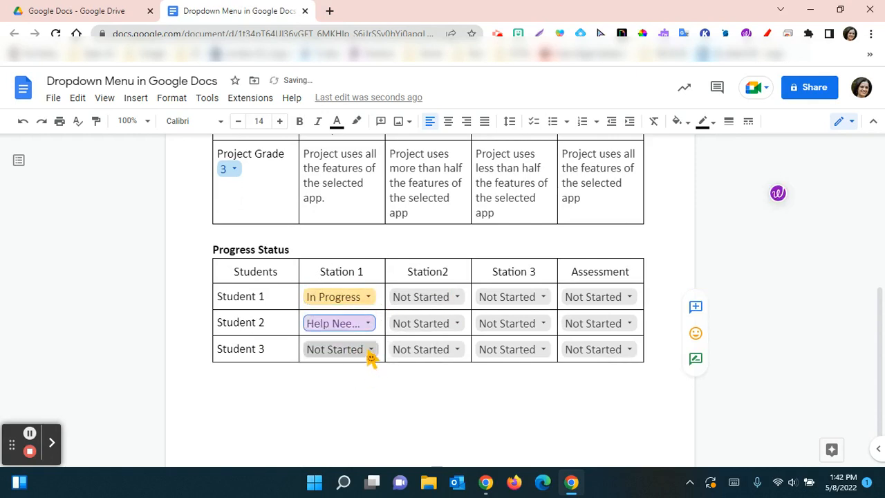
click(370, 352)
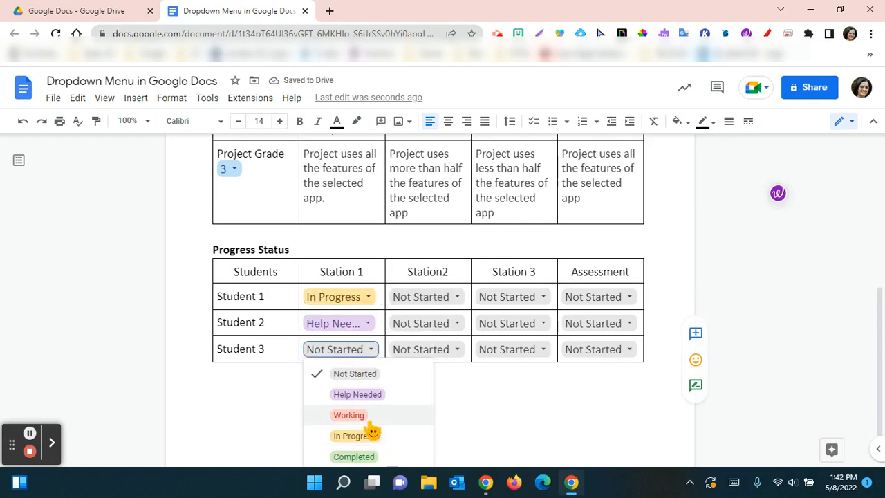
click(364, 417)
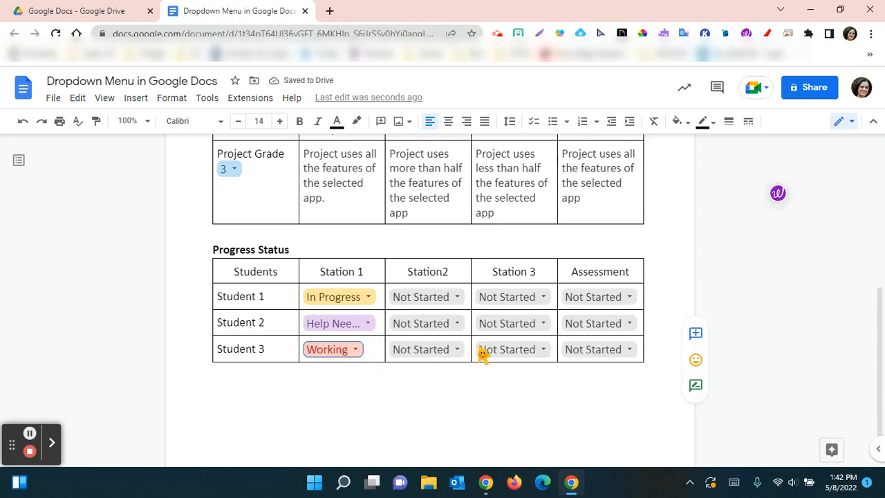
click(631, 352)
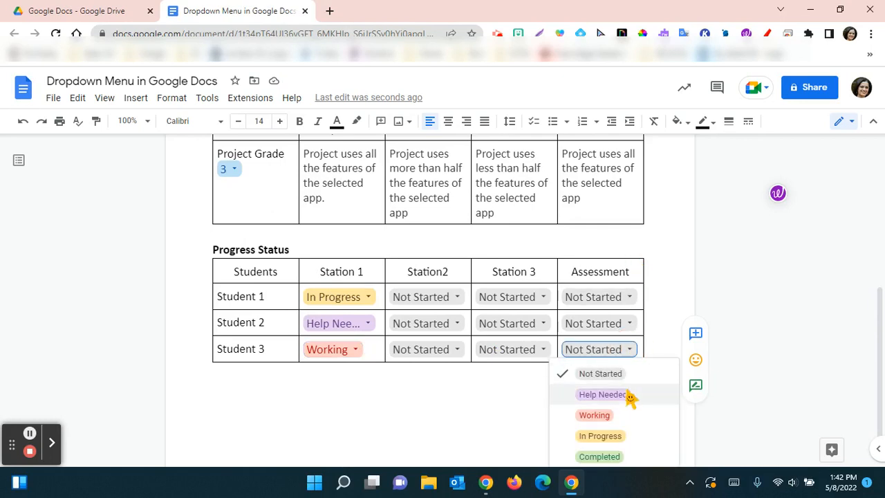
click(599, 457)
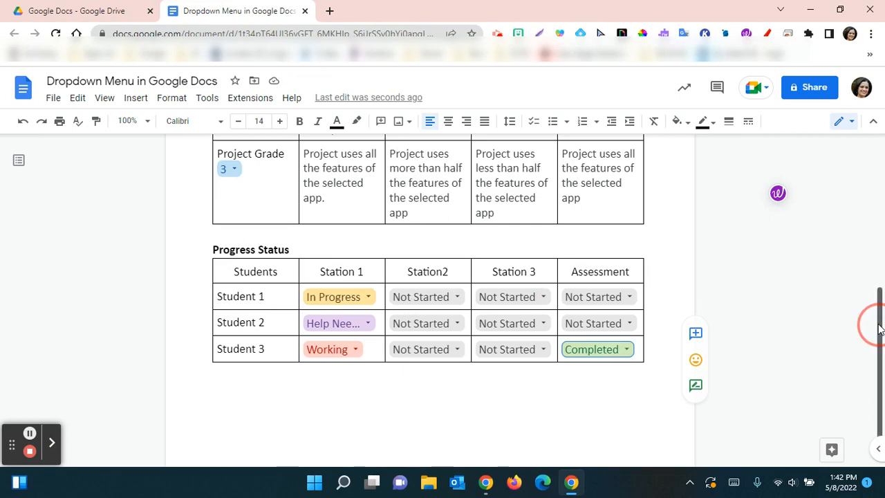
Start a new custom dropdown on the blank page below the tables and name its template Internet Safety
drag(879, 330, 880, 344)
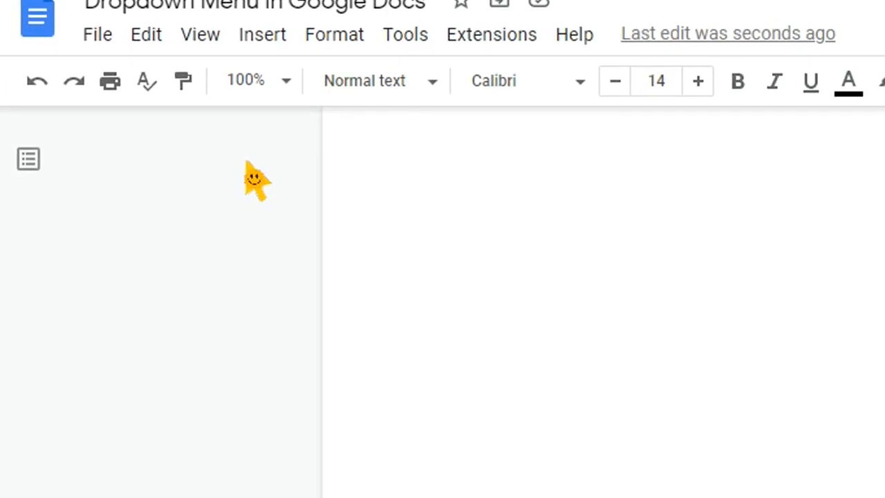
click(263, 40)
click(314, 335)
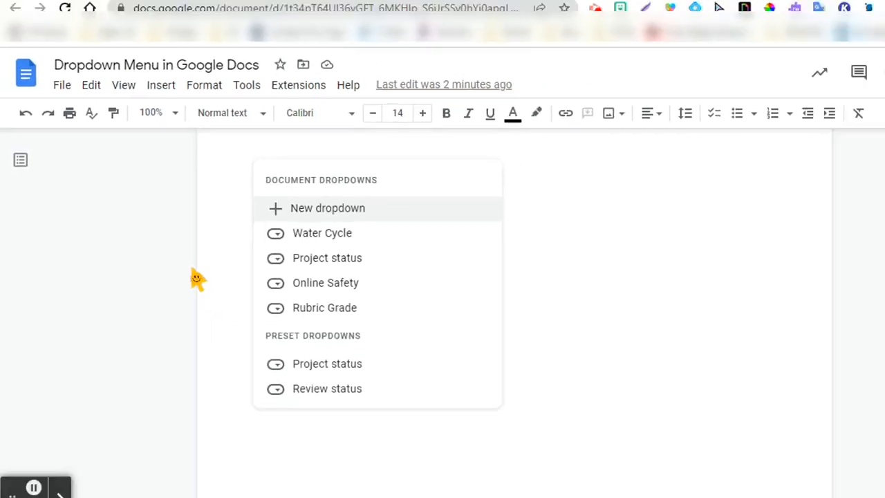
mouse_move(351, 365)
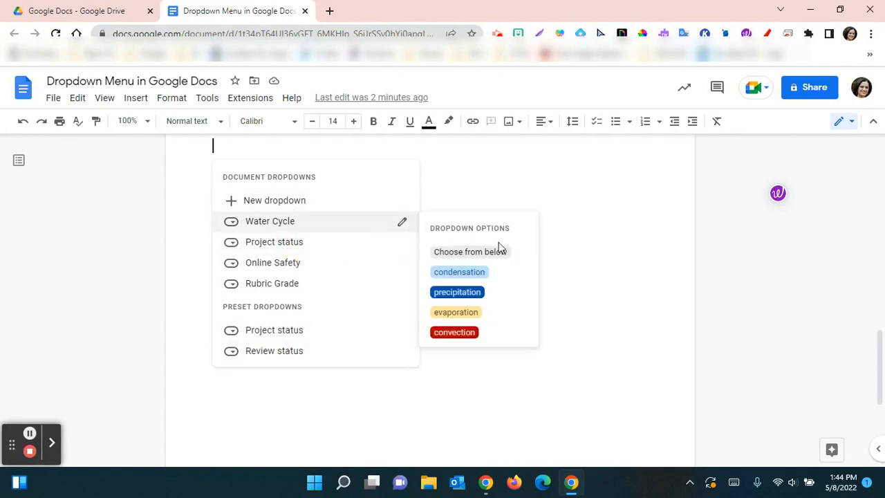
click(285, 204)
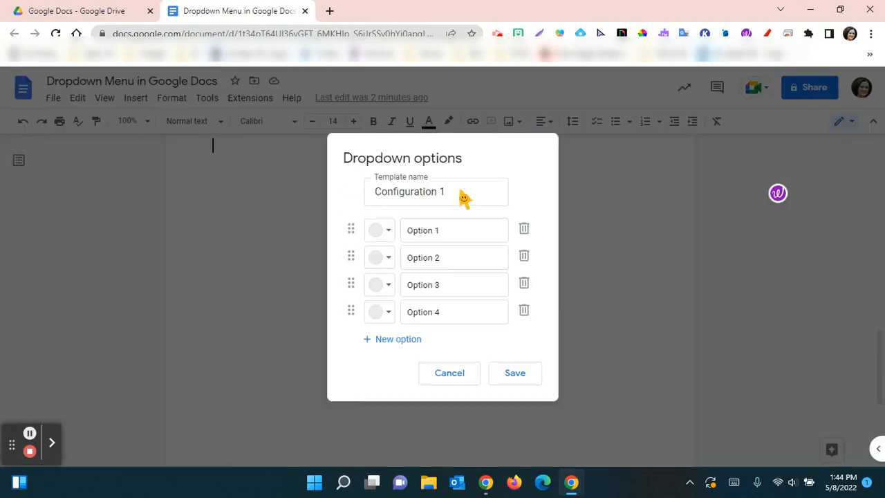
triple_click(450, 197)
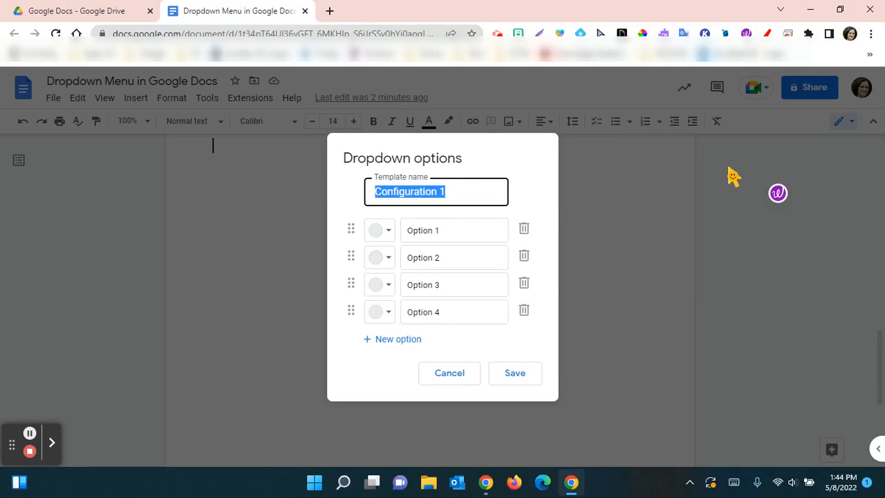
text(Internet Safety)
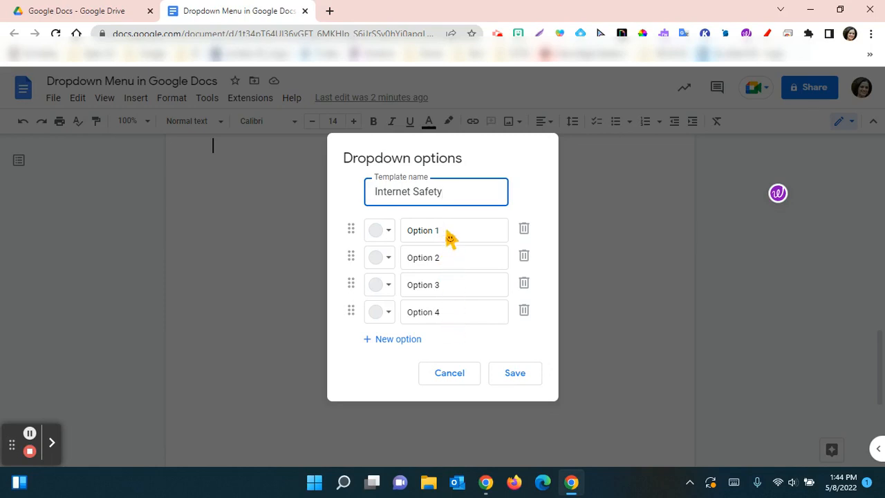
Name the dropdown options Choose from below, Cyberbullying, Netiquette and Digital footprint, coloring the last three dark red, dark green and light red
drag(448, 235, 396, 231)
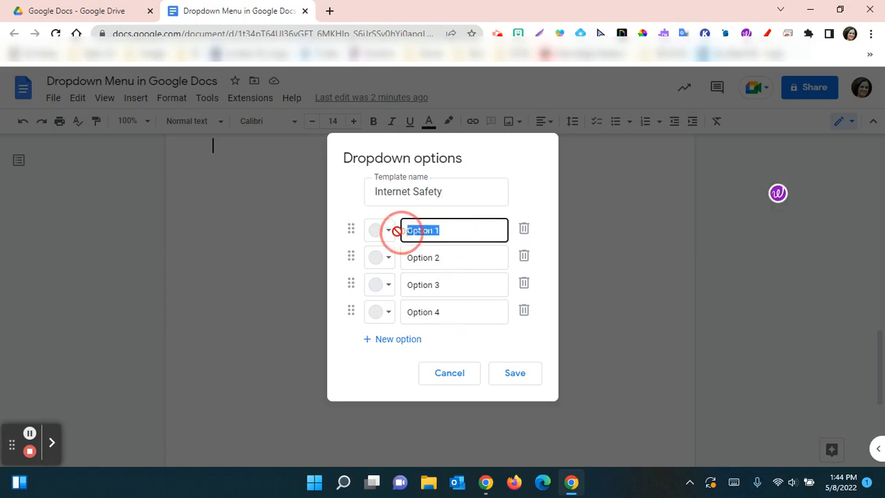
text(C)
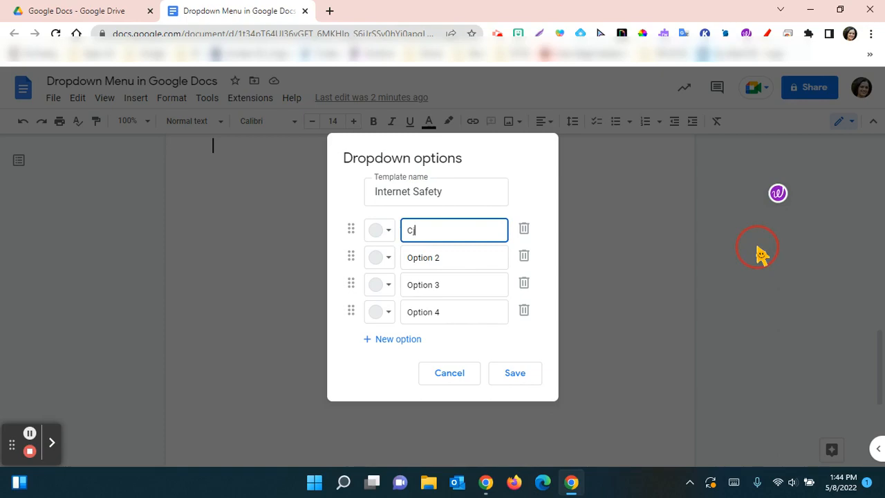
text(hoose from below)
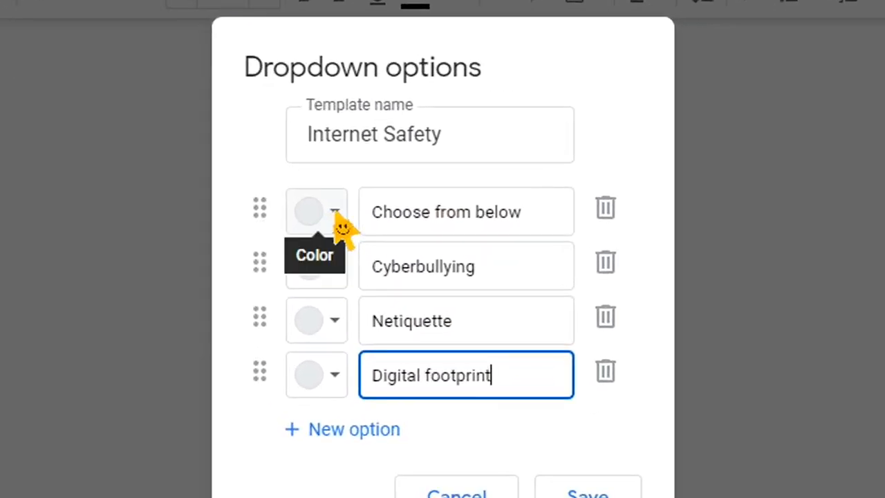
click(335, 212)
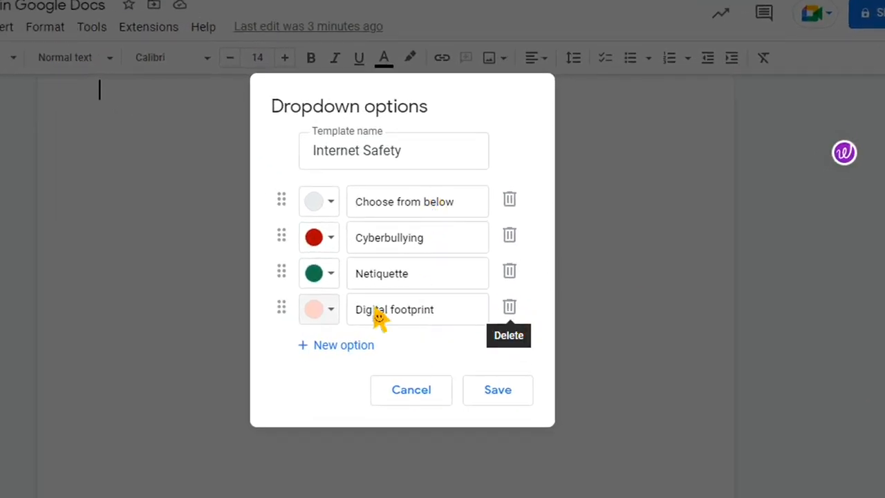
Move the Digital footprint option above Netiquette and save the dropdown into the document
click(282, 305)
drag(281, 305, 275, 271)
drag(278, 267, 280, 265)
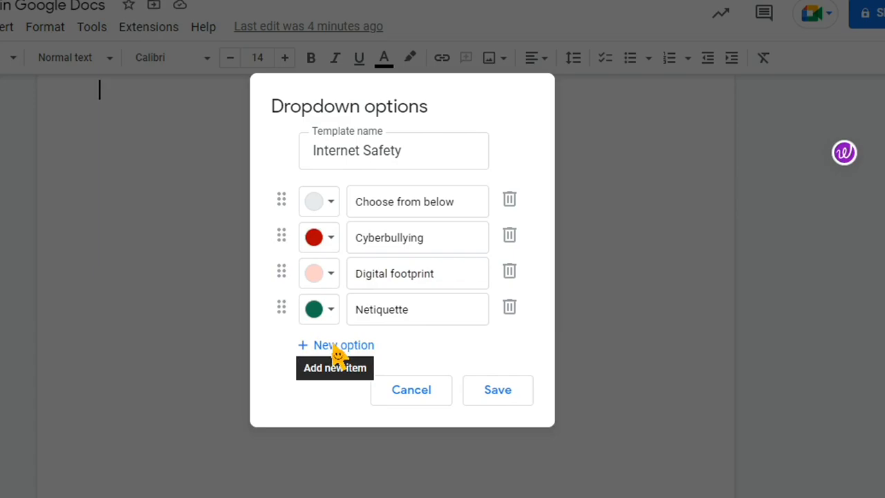
click(506, 391)
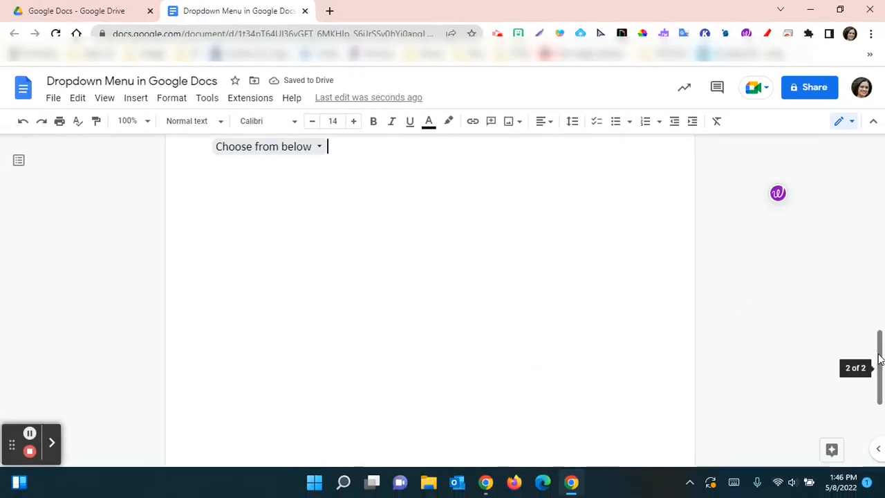
Examine the option list of the newly inserted Internet Safety dropdown
scroll(879, 353, up, 1)
click(320, 197)
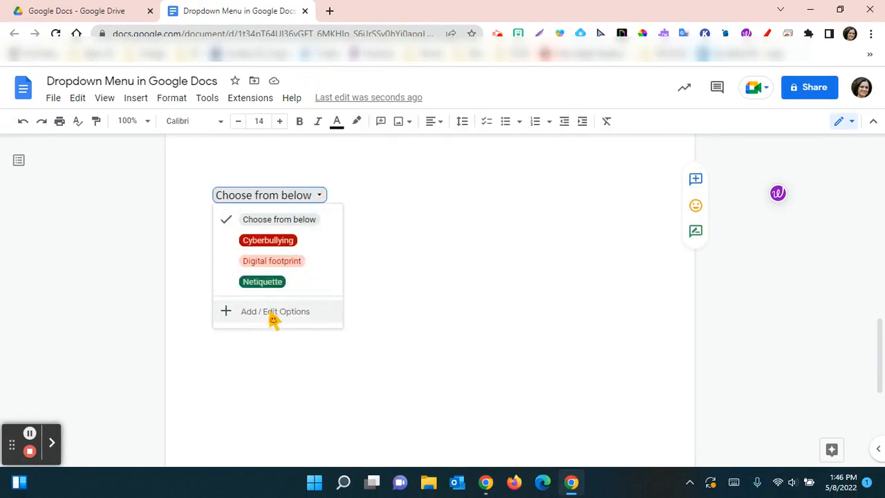
click(385, 242)
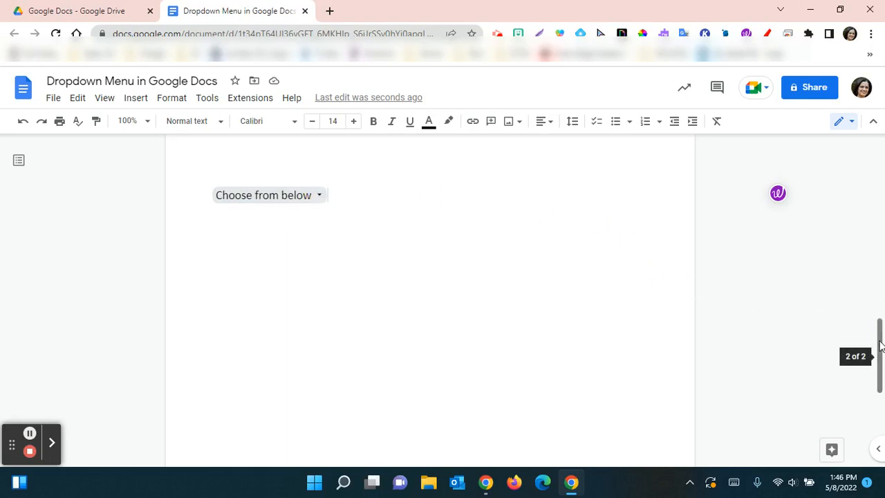
mouse_move(880, 340)
mouse_down()
mouse_move(877, 216)
mouse_move(876, 338)
mouse_up()
click(281, 217)
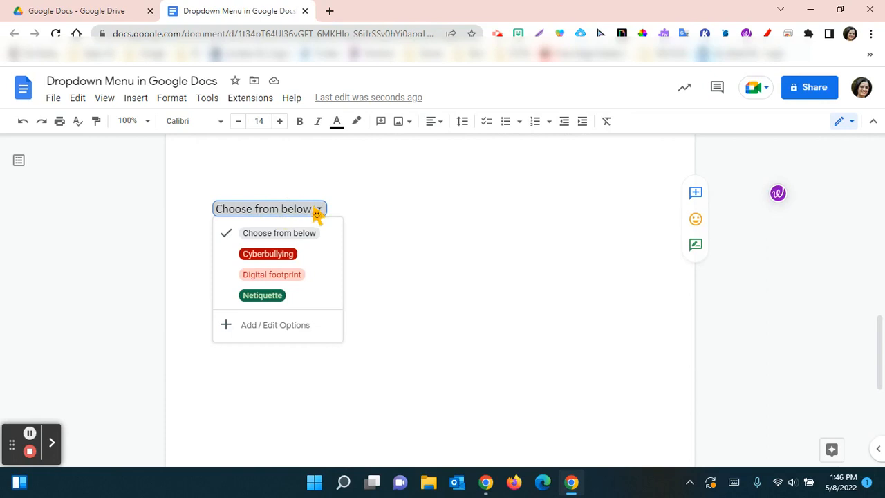
Duplicate the Internet Safety dropdown onto a new line below the original and view the copy's option list
click(214, 235)
click(227, 238)
click(391, 240)
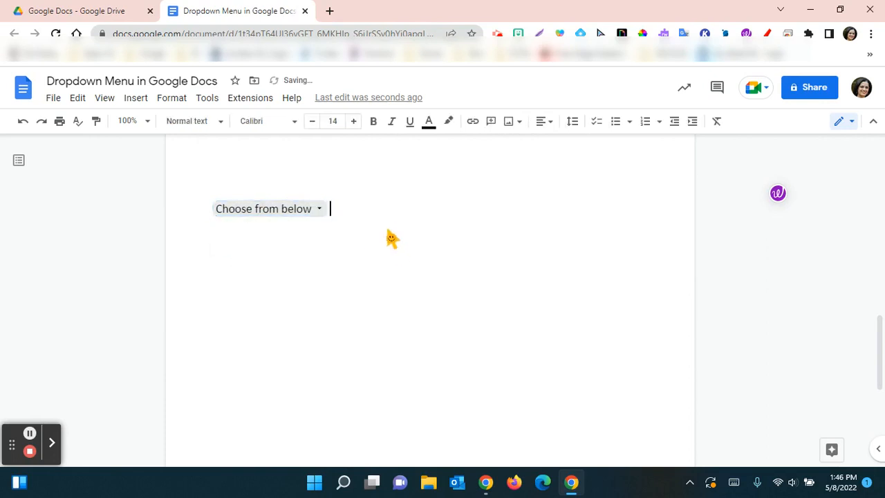
key(Return)
key(ctrl+v)
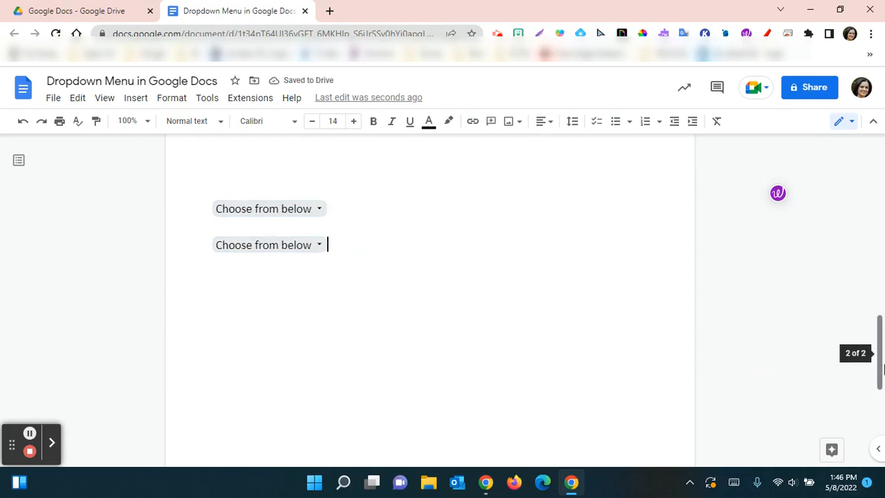
click(320, 249)
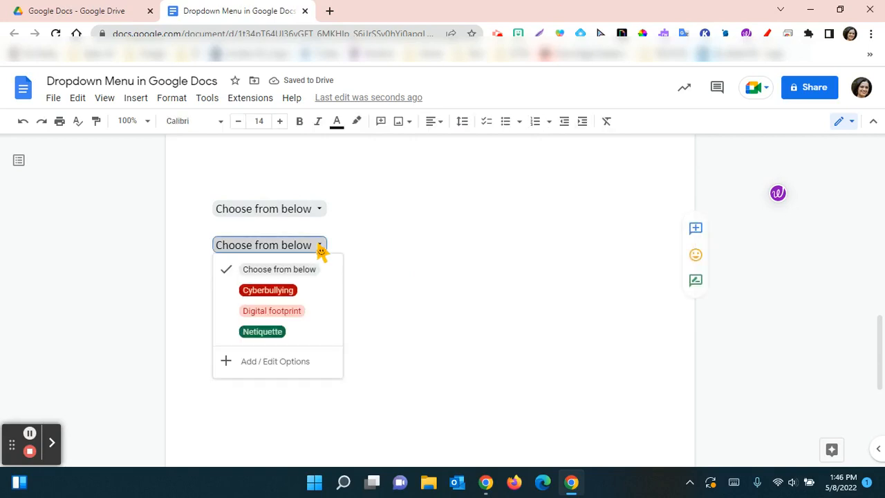
click(406, 302)
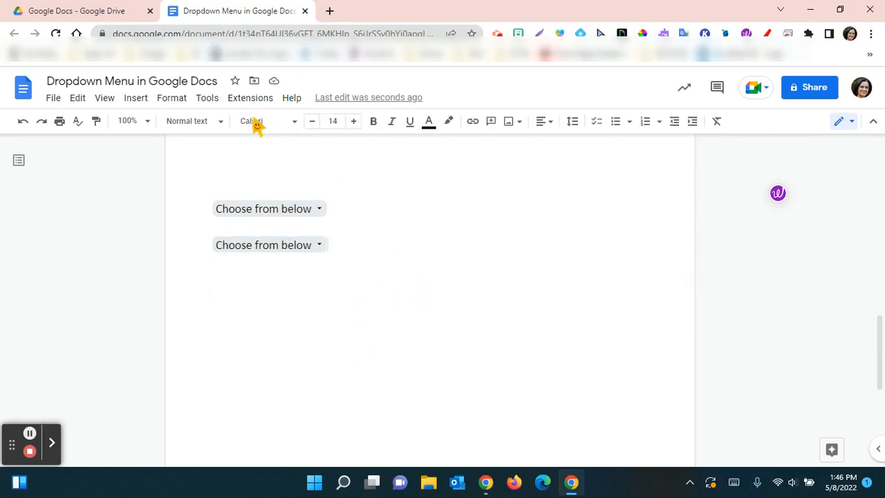
Open the Internet Safety template for editing from the document's saved dropdowns, review its options and close it without changes
click(137, 103)
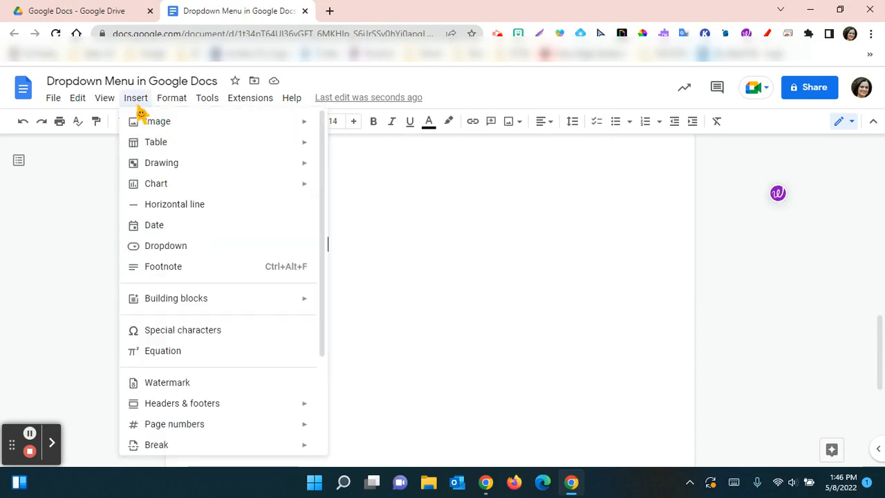
click(166, 247)
mouse_move(420, 408)
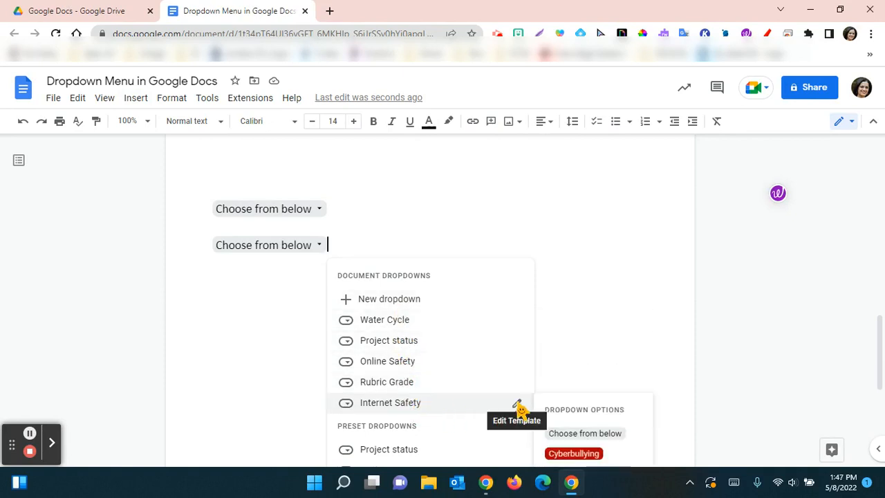
click(517, 405)
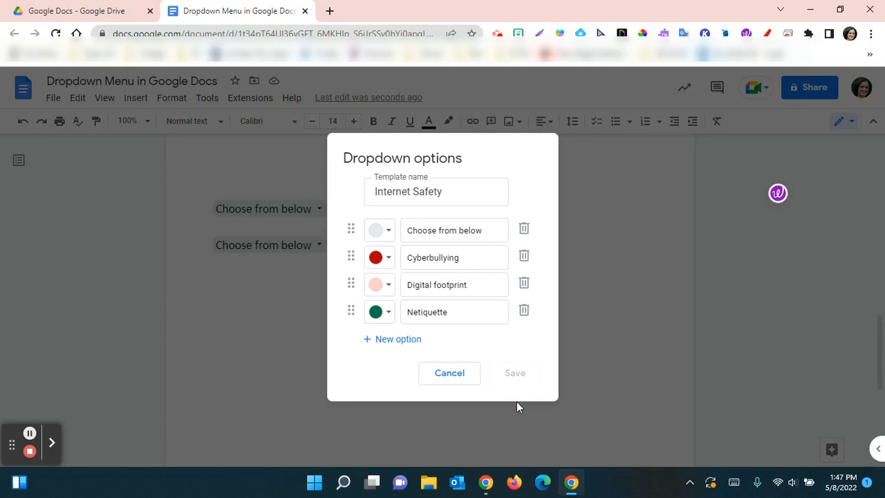
click(449, 373)
scroll(451, 260, up, 4)
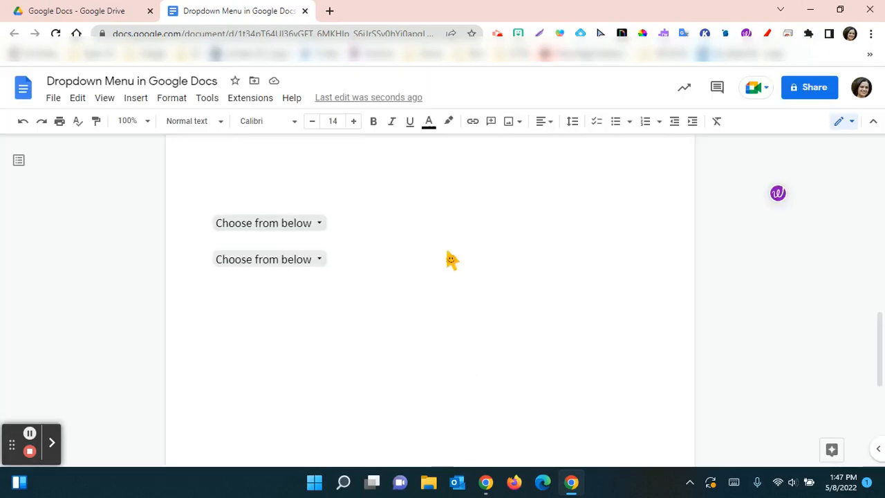
scroll(453, 259, down, 2)
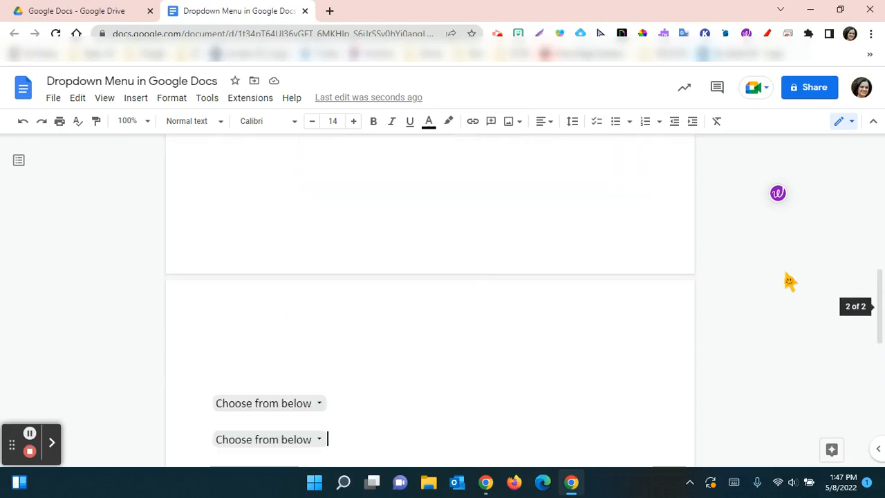